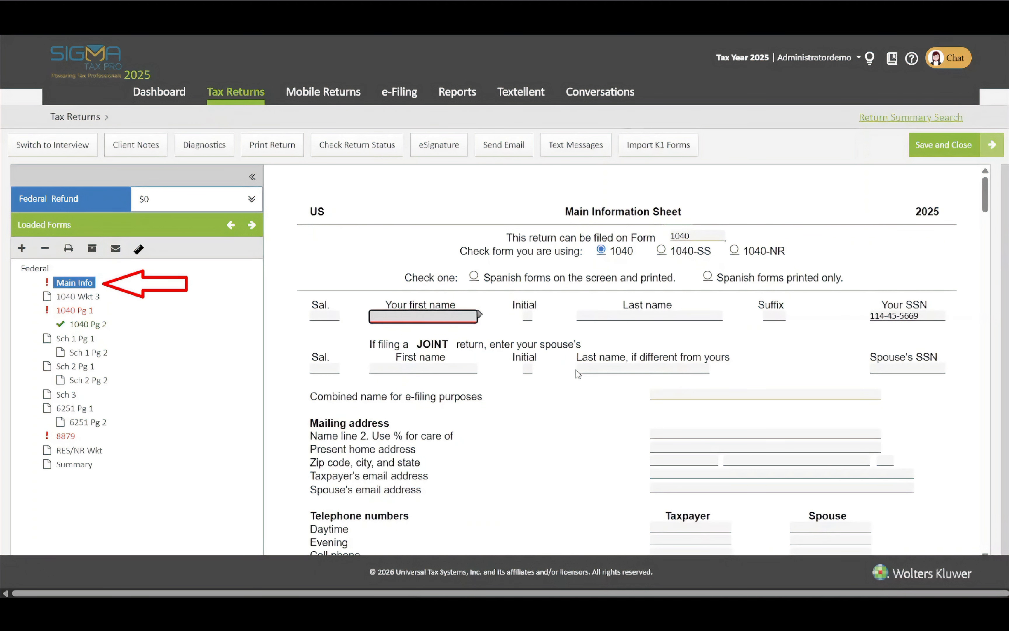
On the Main Information Sheet, set the full-year resident state to OH, the return type to Bank products and the bank to SBTPG.
left_click(458, 369)
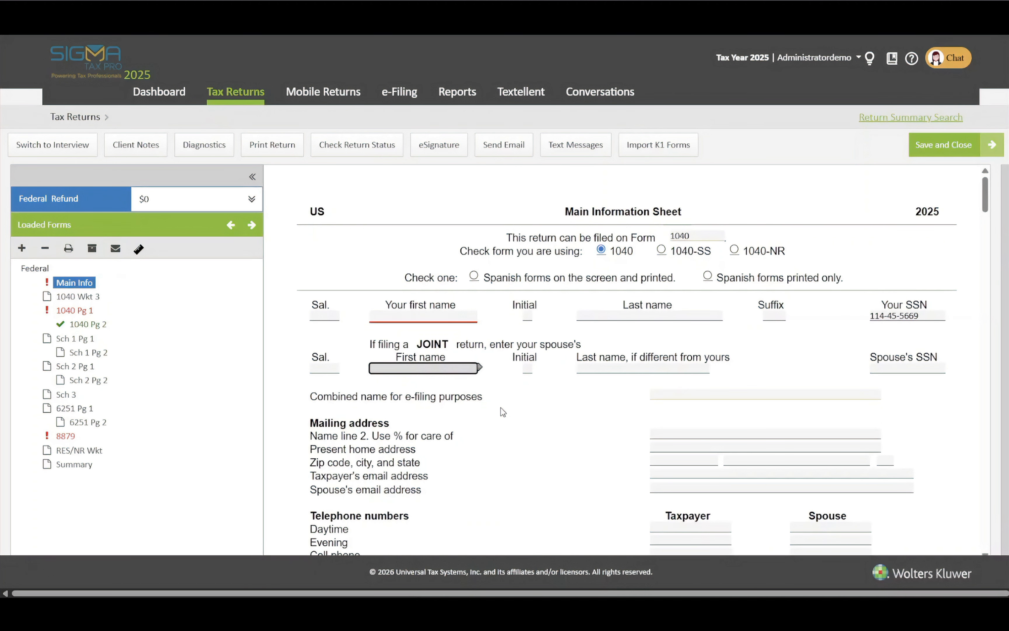
scroll(503, 412, "down", 3)
left_click(721, 303)
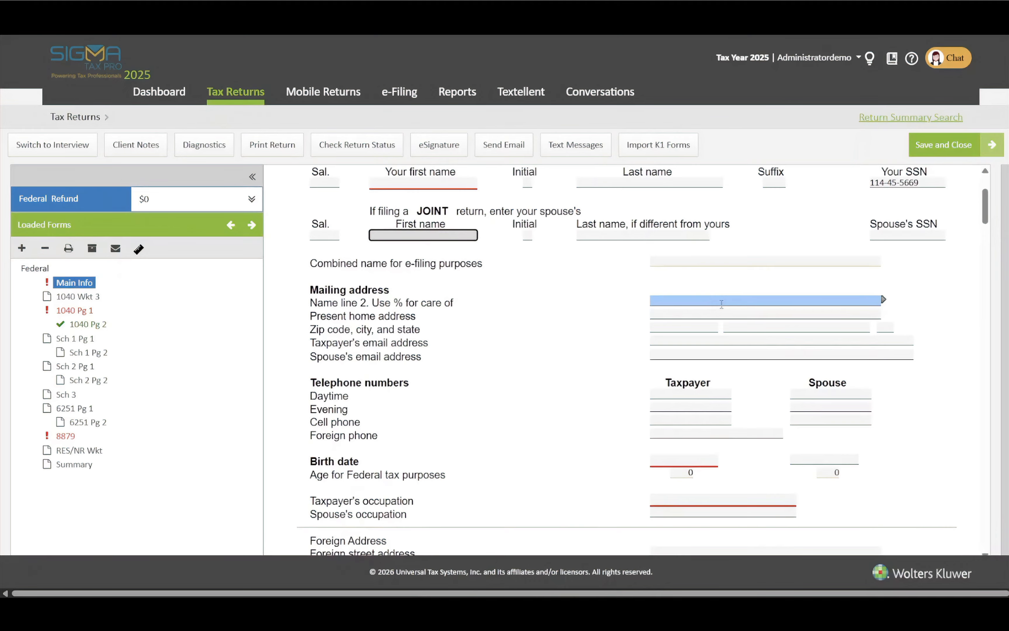
scroll(563, 367, "down", 8)
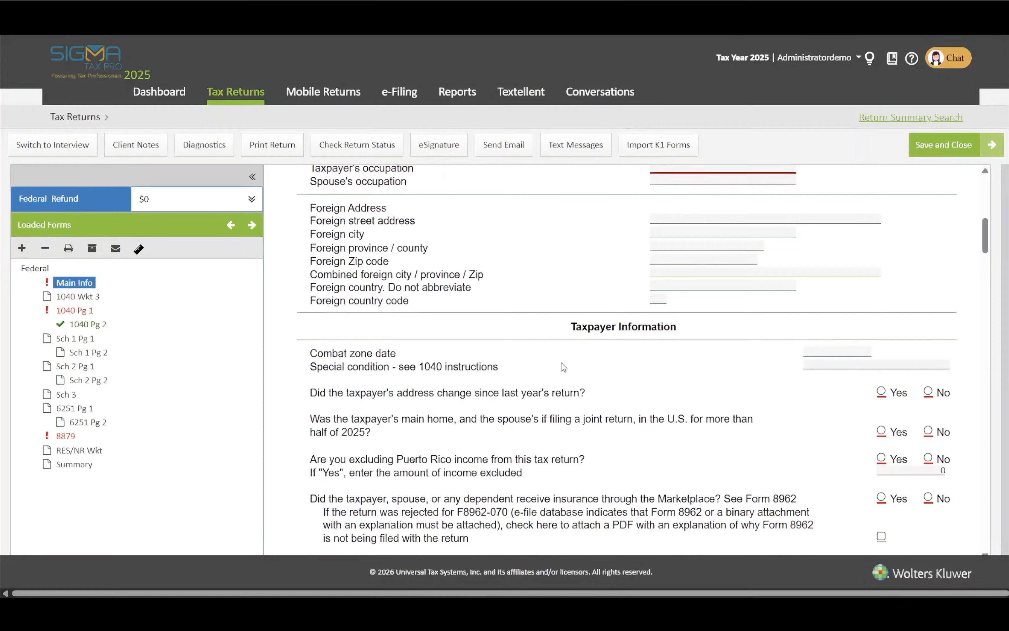
scroll(542, 363, "down", 10)
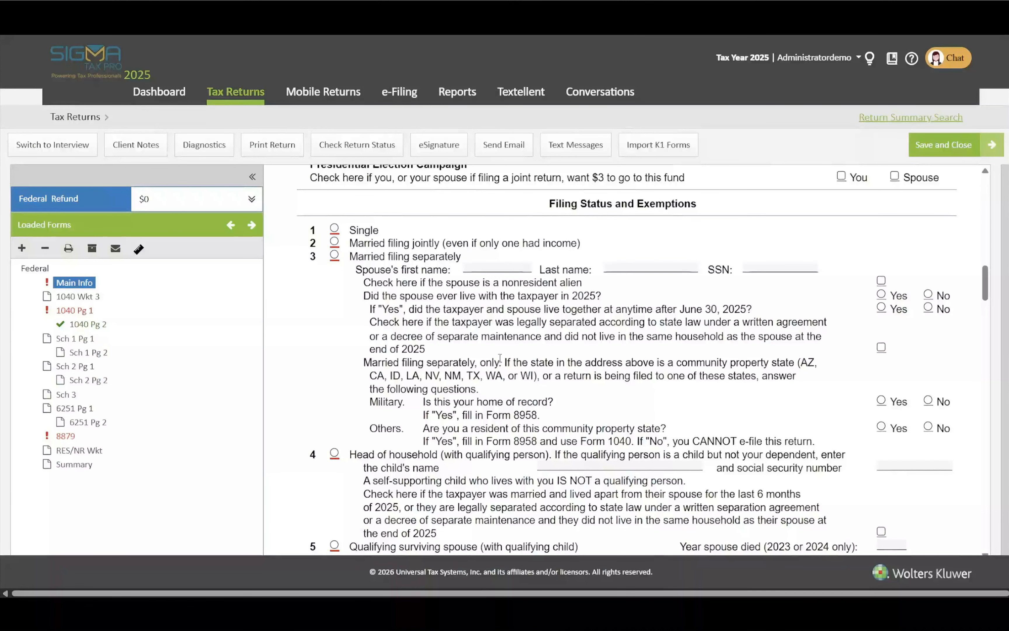
left_click_drag(985, 283, 986, 335)
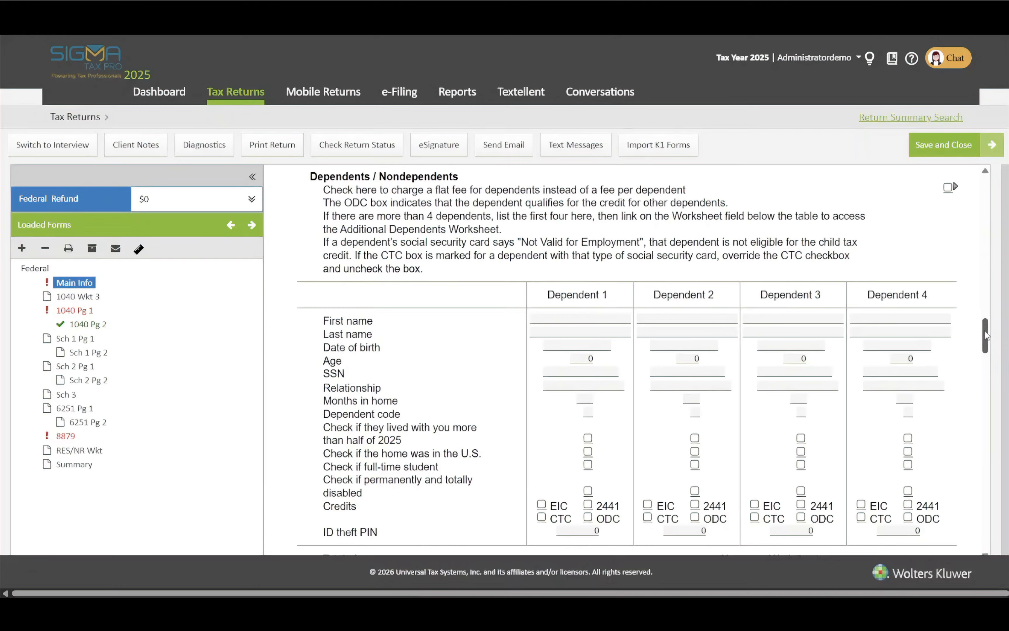
scroll(923, 331, "down", 5)
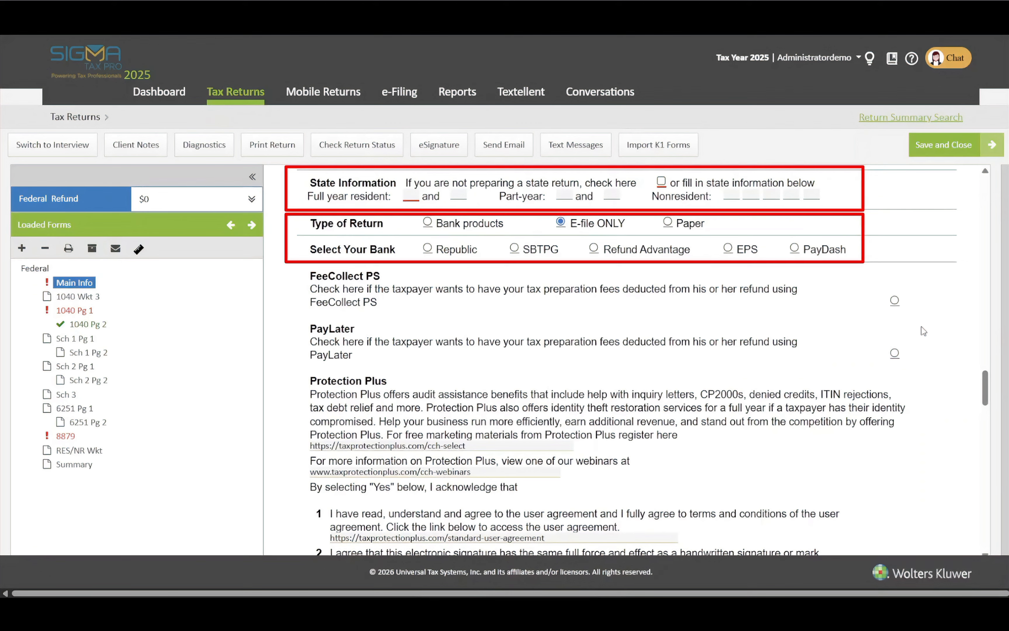
left_click(514, 248)
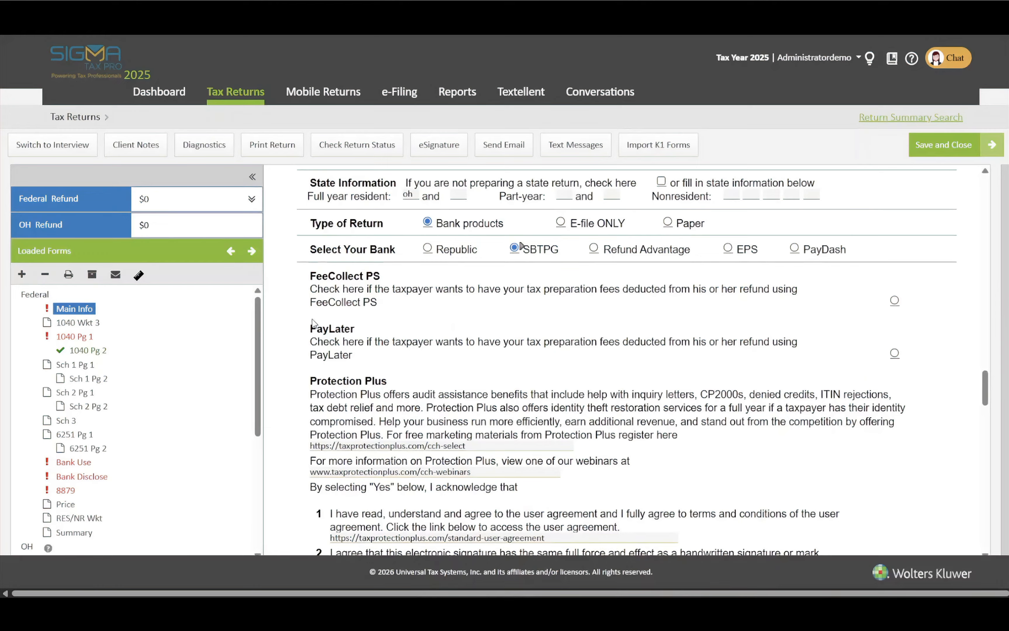
Search the available forms for w2 and add the W2 Wage and Tax Statement to the return.
scroll(125, 446, "down", 5)
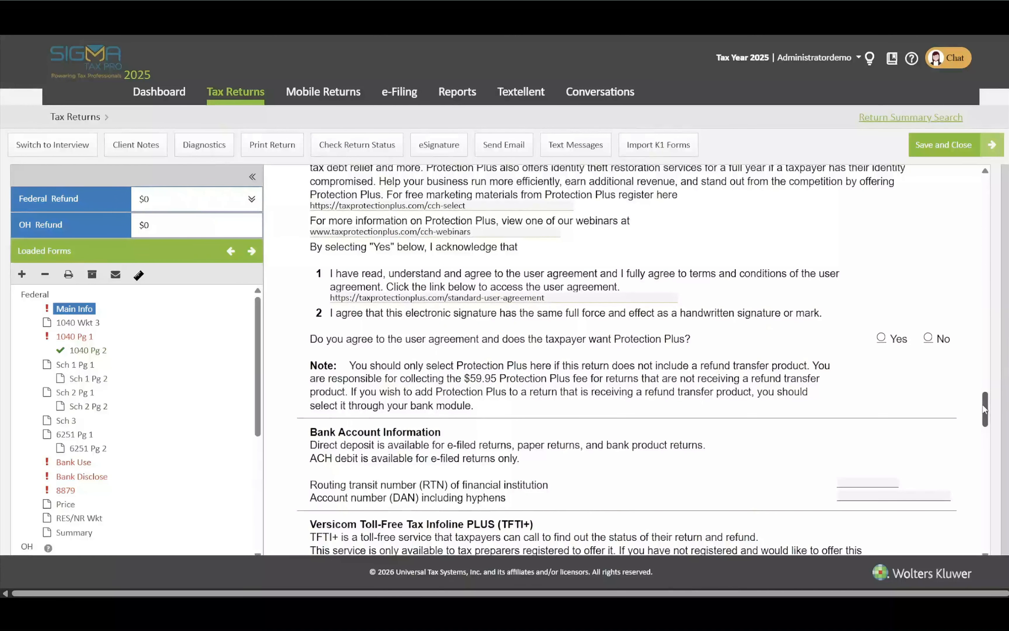
scroll(982, 415, "down", 2)
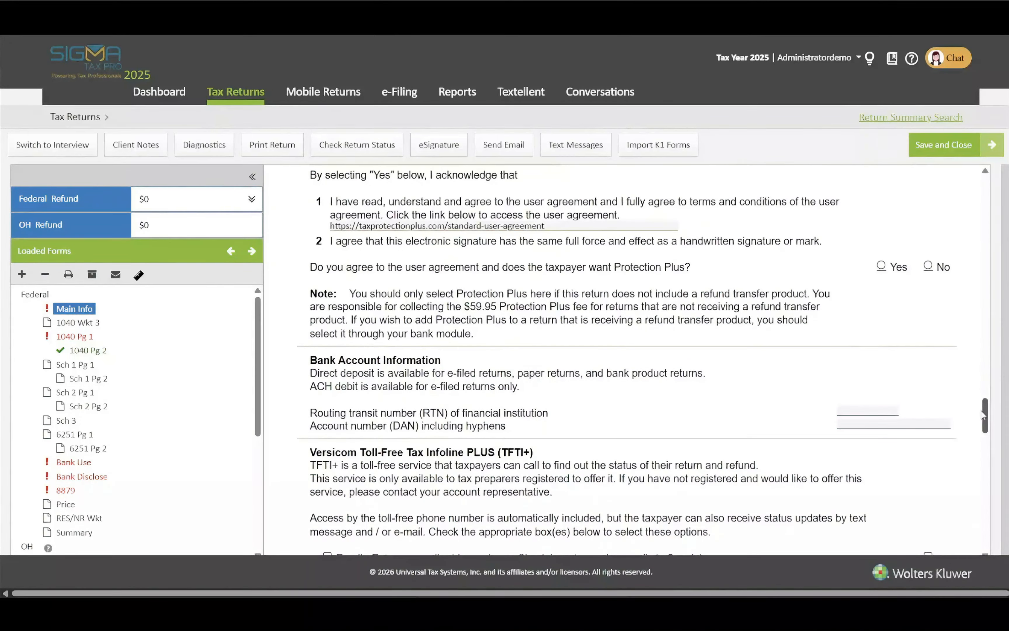
scroll(981, 414, "down", 10)
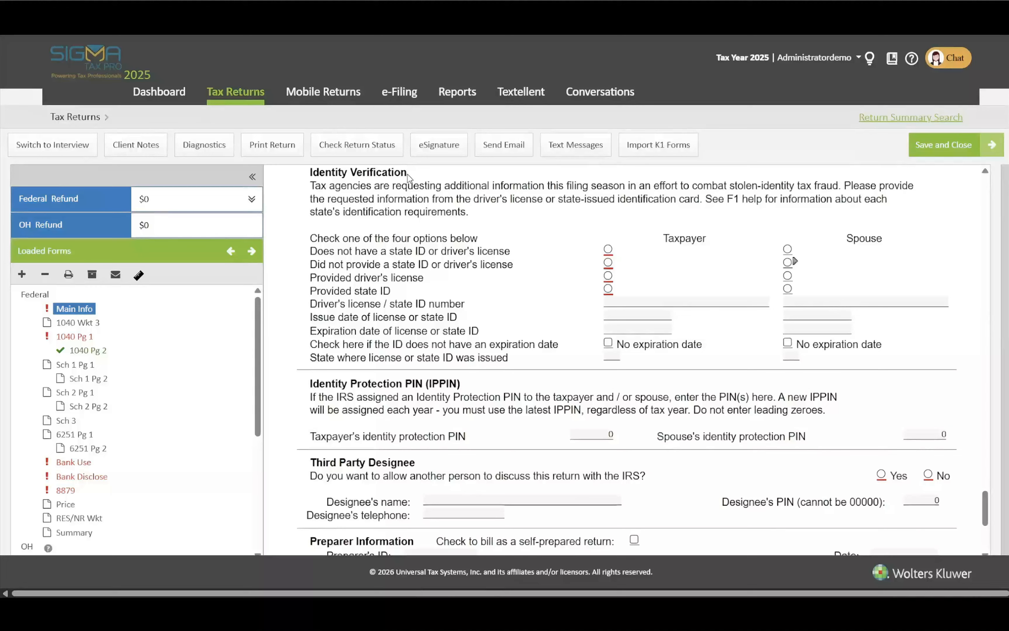
scroll(409, 177, "down", 5)
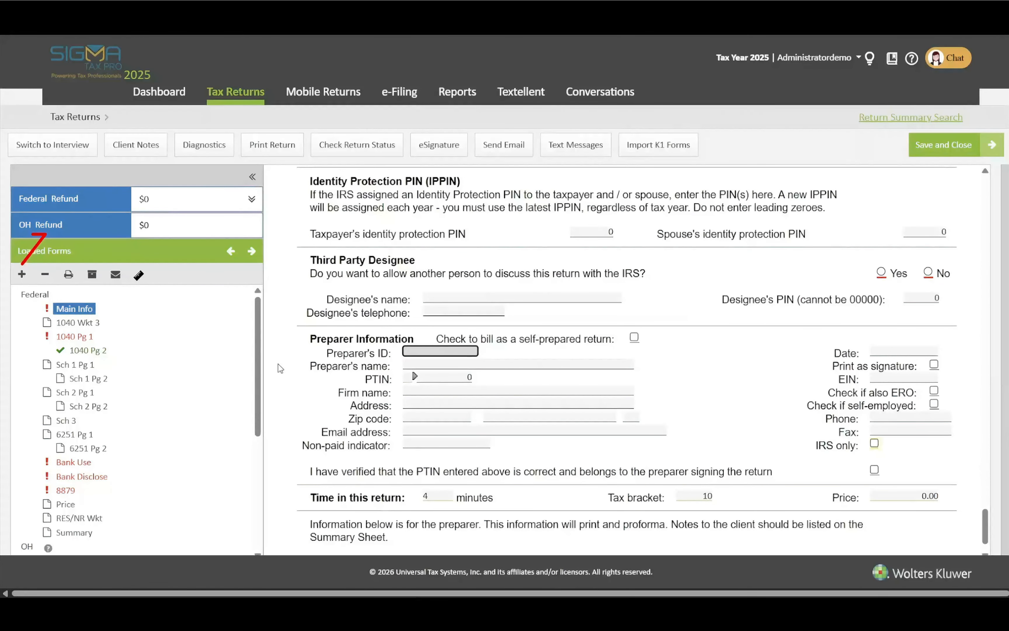
left_click(20, 280)
type("w2")
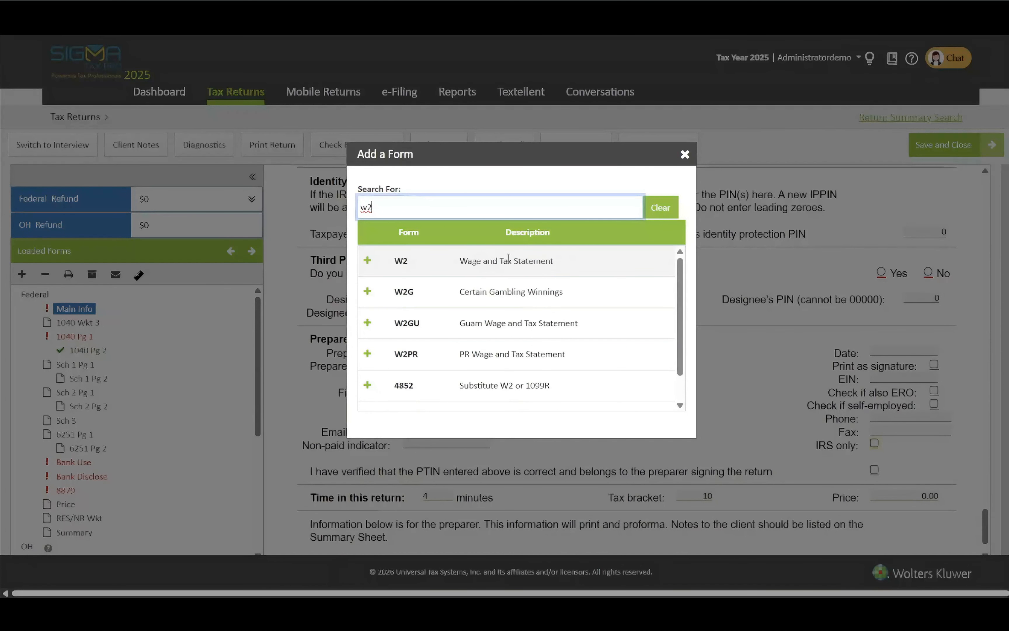
left_click(508, 257)
left_click(348, 241)
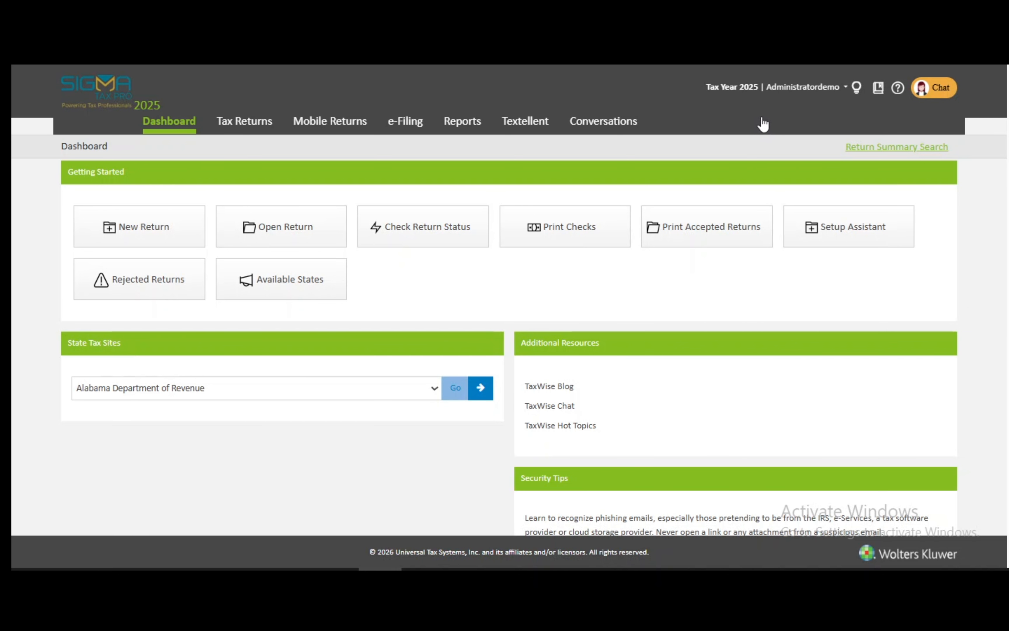
Open the Return Templates page in the account's settings.
left_click(802, 88)
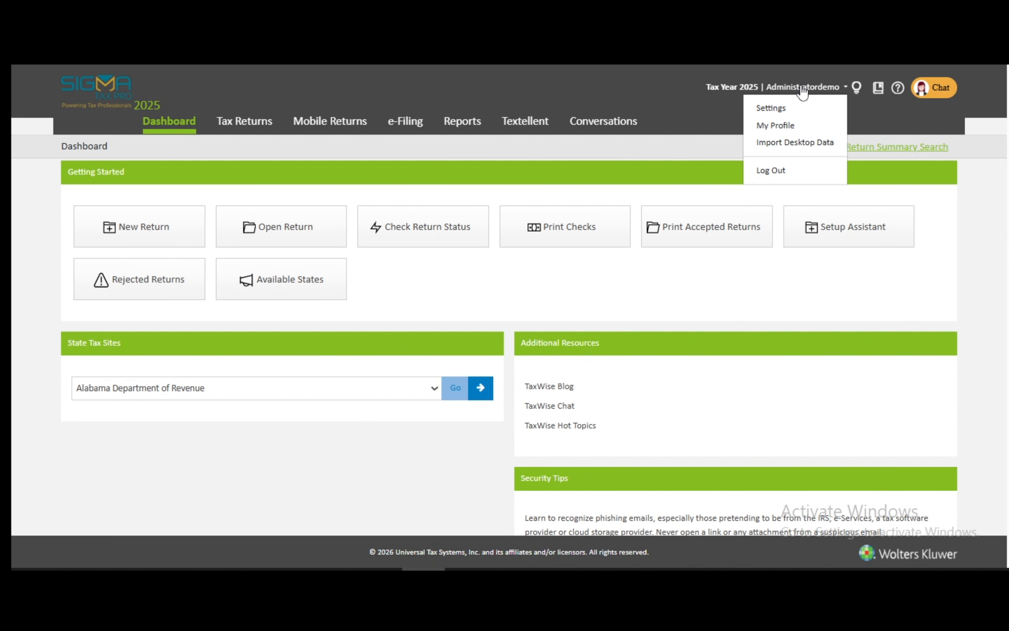
left_click(783, 113)
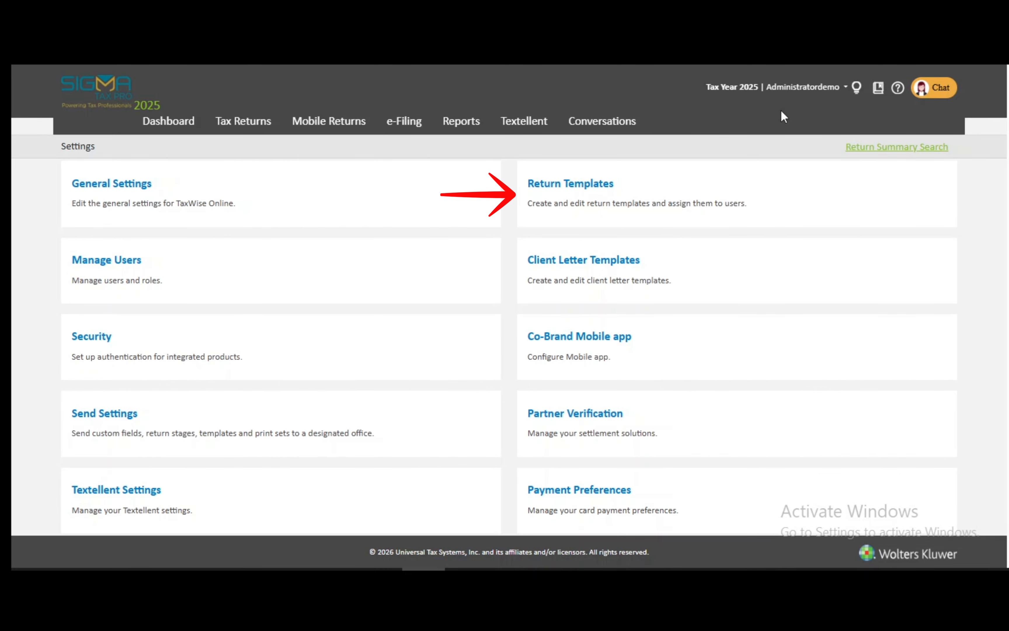
left_click(646, 220)
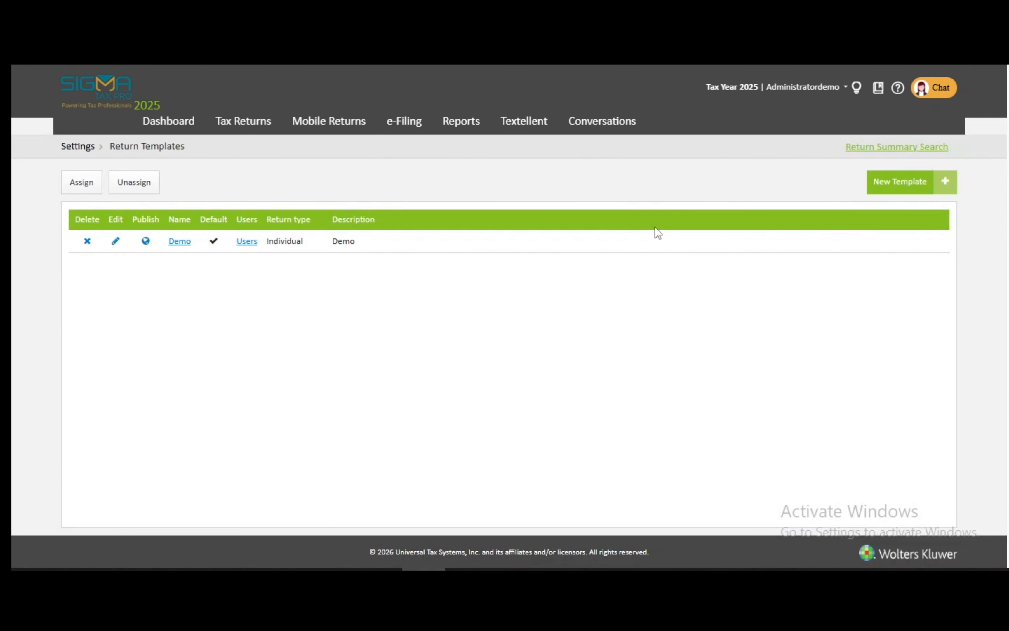
Create a default Individual return template named Demo Demo, described as Demo Demo, based on the default set of forms.
left_click(946, 188)
left_click(642, 254)
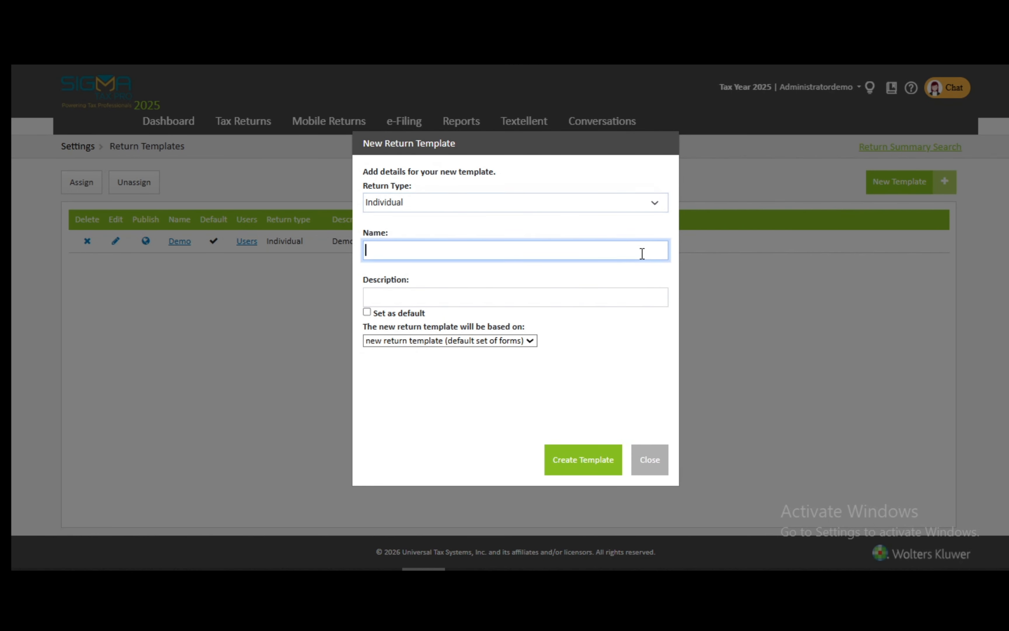
type("Demo Demo")
left_click_drag(415, 250, 359, 264)
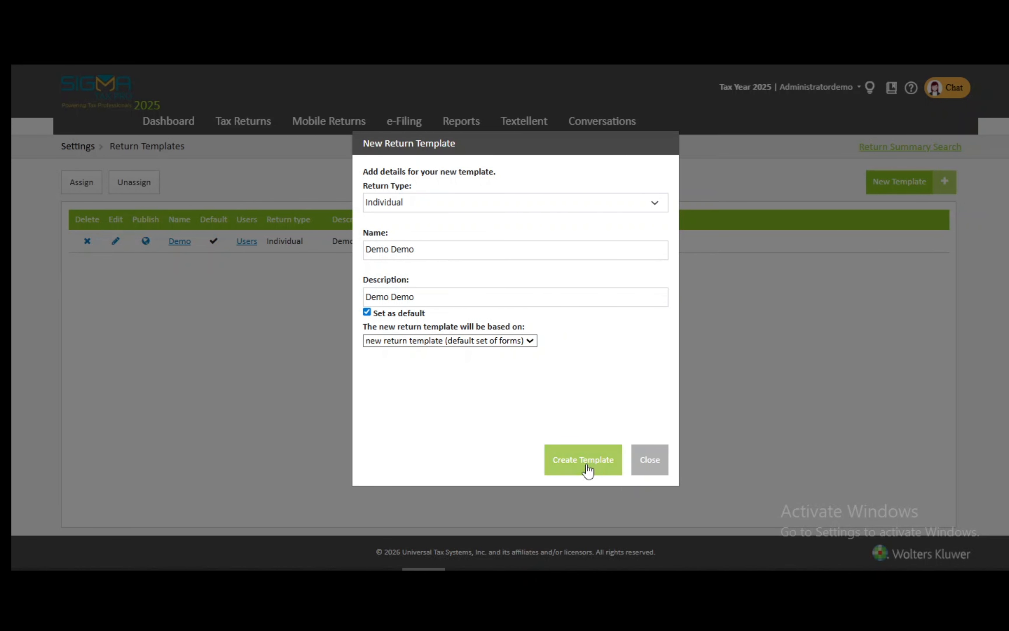
left_click(586, 465)
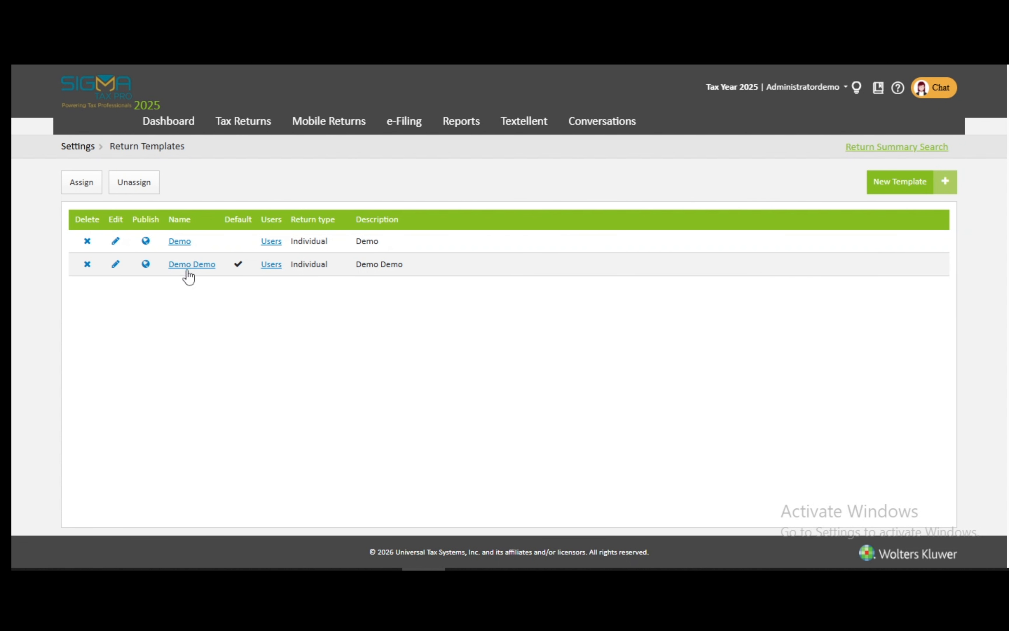
Open the Demo Demo template for editing and review its Main Information Sheet down to the ERO PIN and Preparer Information sections.
left_click(116, 264)
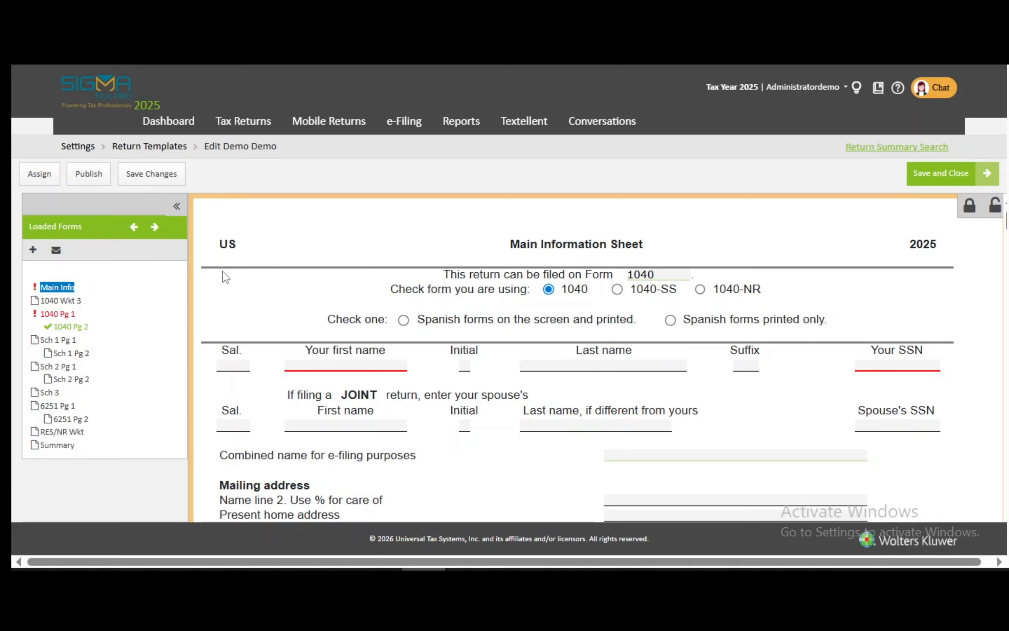
scroll(223, 273, "down", 15)
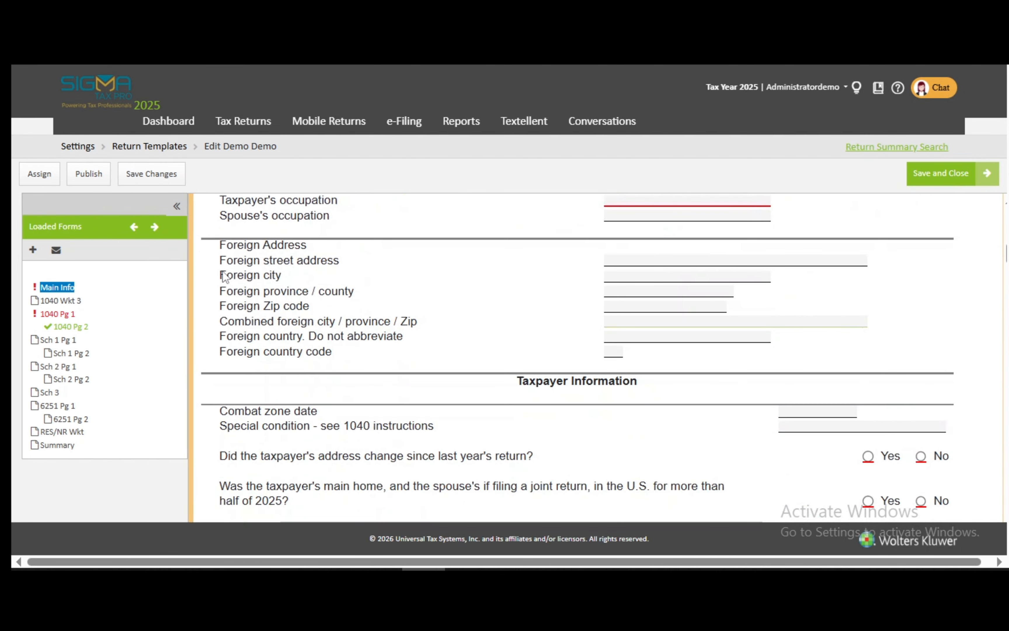
scroll(223, 274, "down", 15)
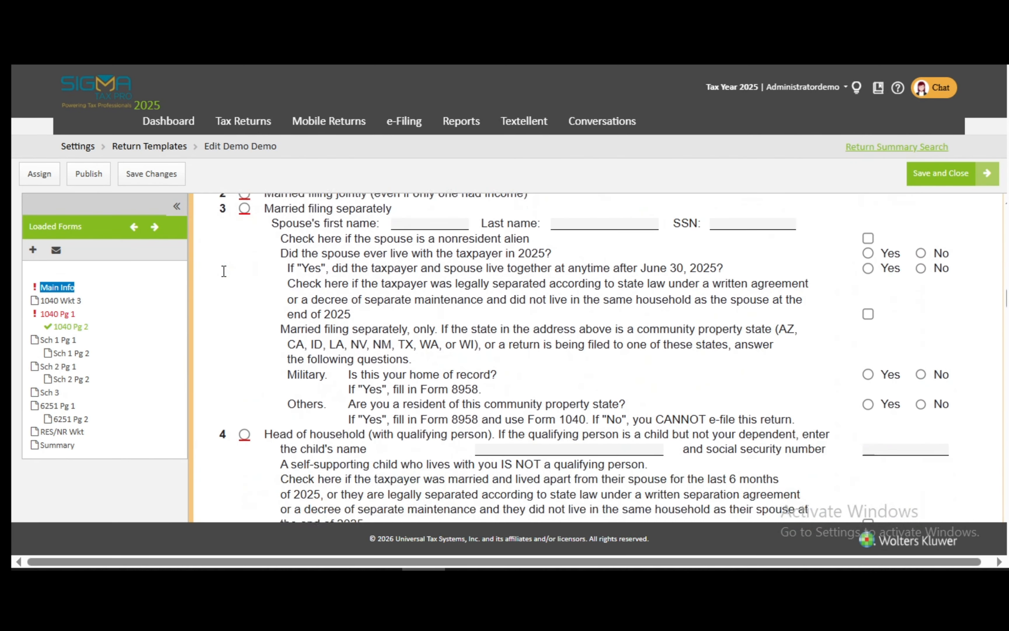
scroll(224, 271, "down", 10)
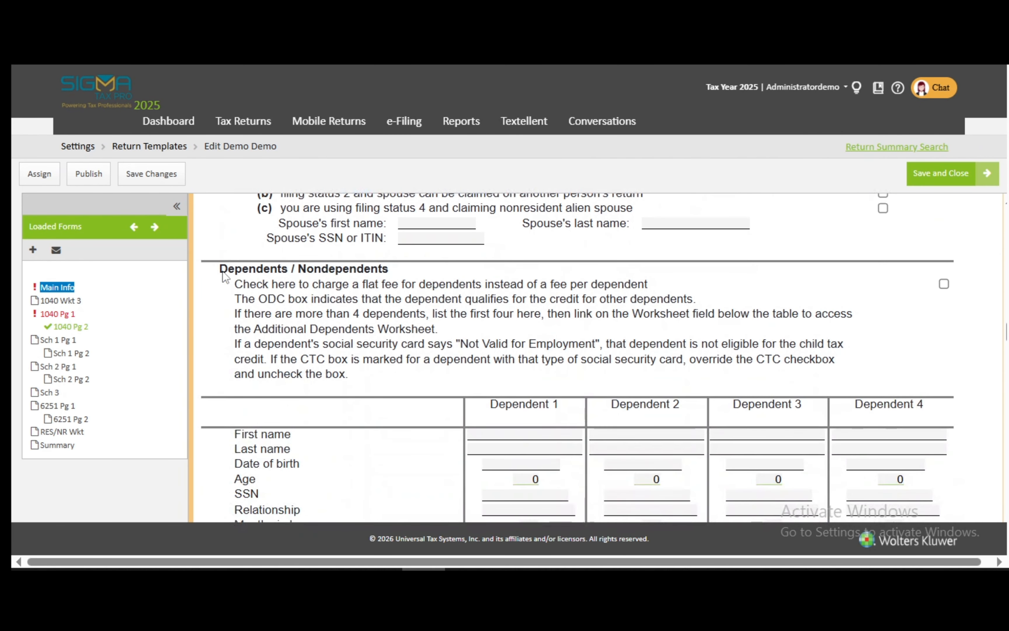
scroll(224, 271, "down", 12)
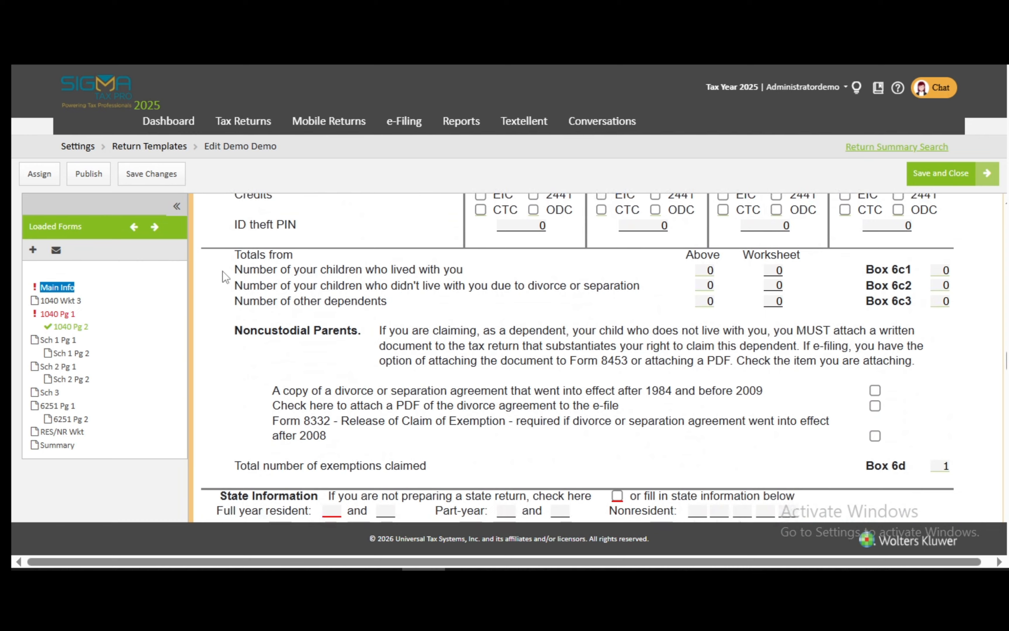
scroll(223, 272, "down", 8)
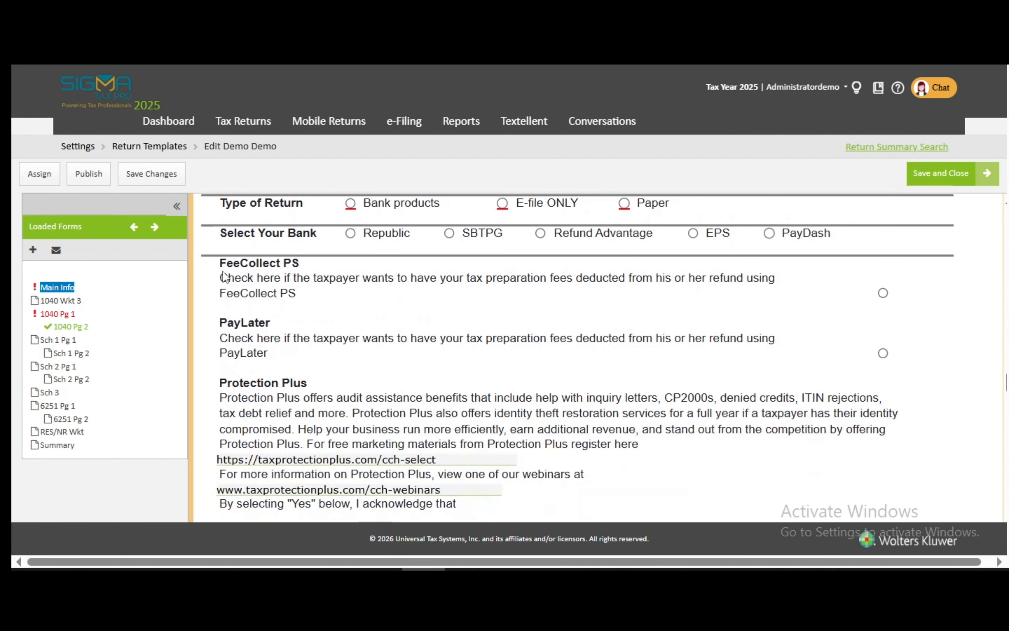
scroll(224, 276, "down", 8)
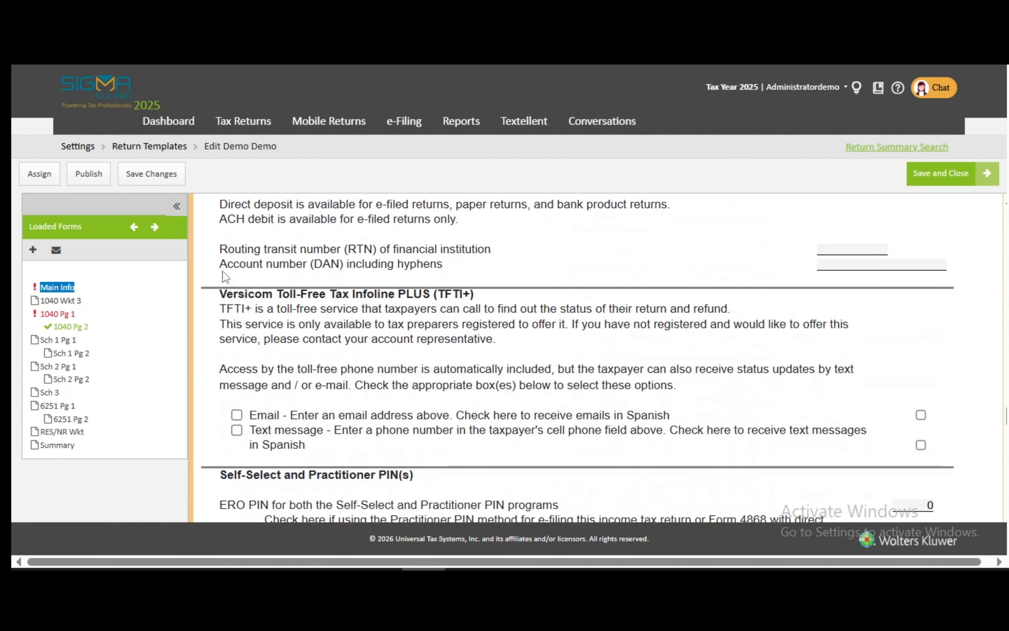
scroll(222, 276, "down", 5)
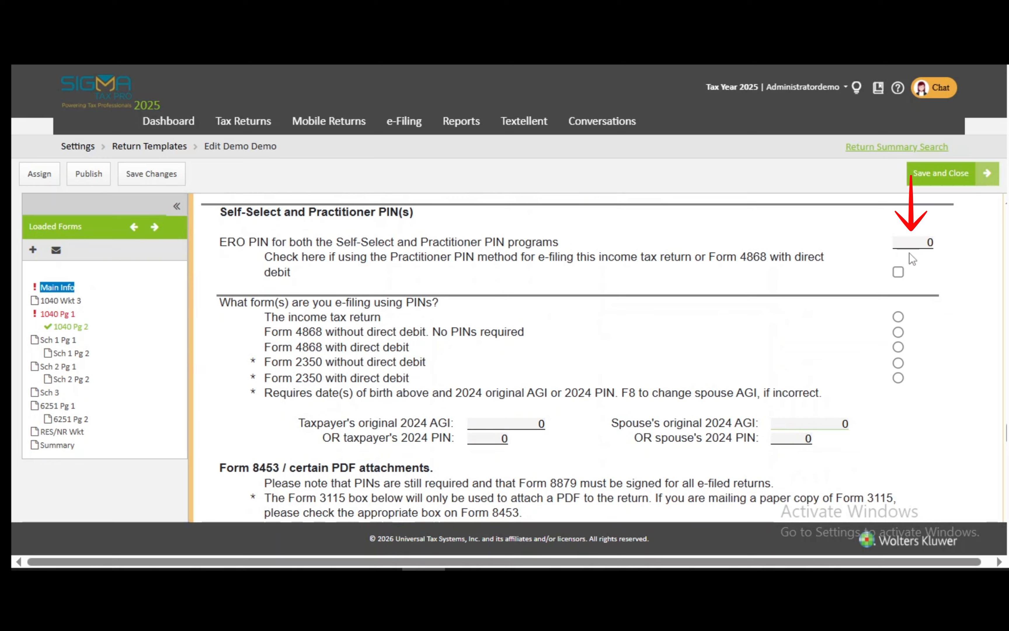
scroll(729, 316, "down", 5)
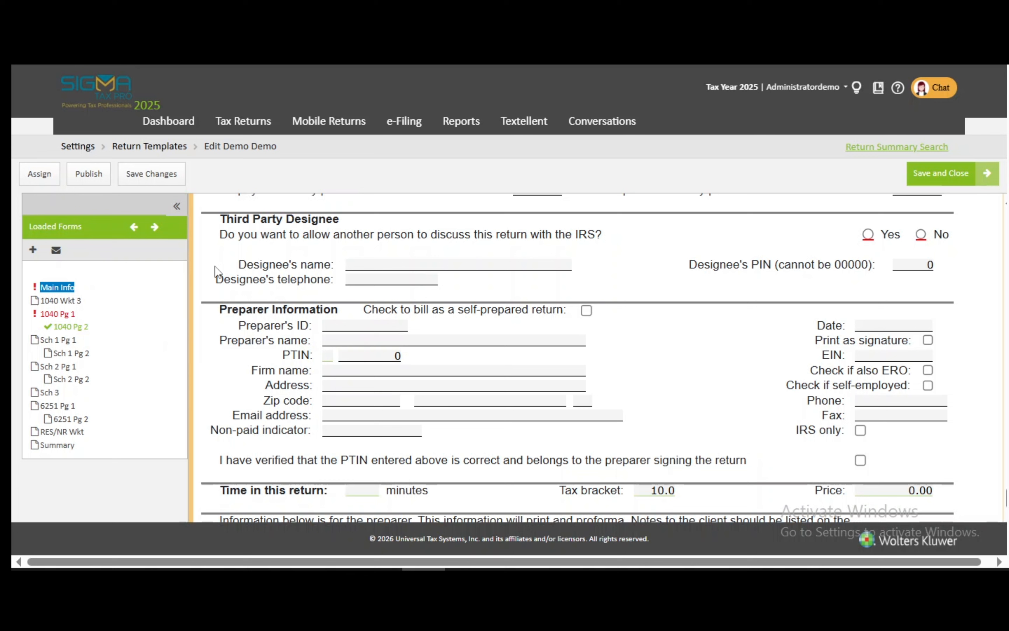
Search the available forms for price and add the Price Sheet to the Demo Demo template.
left_click(32, 249)
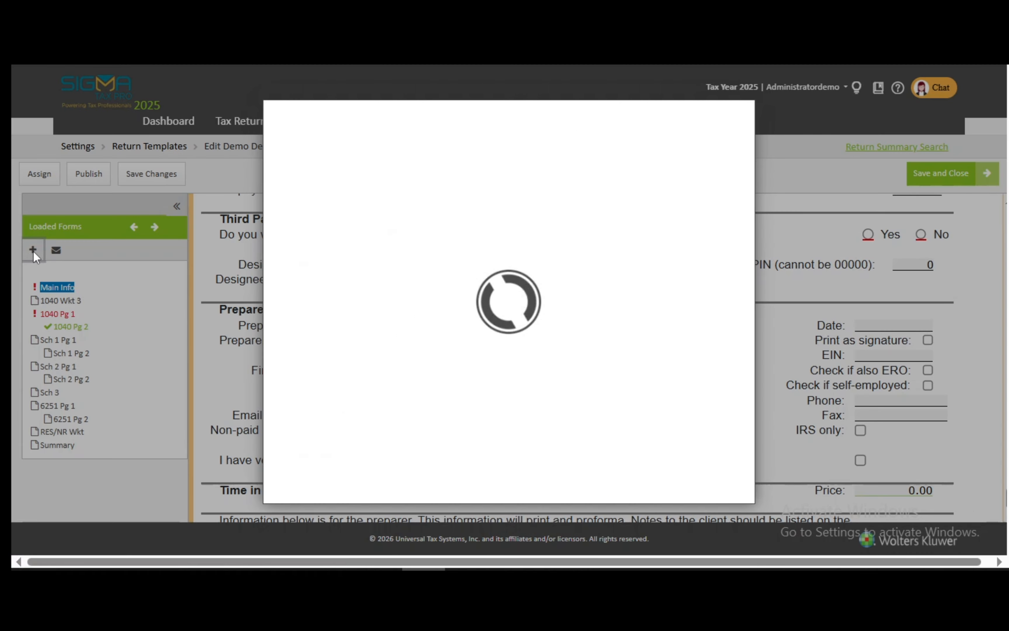
left_click(355, 170)
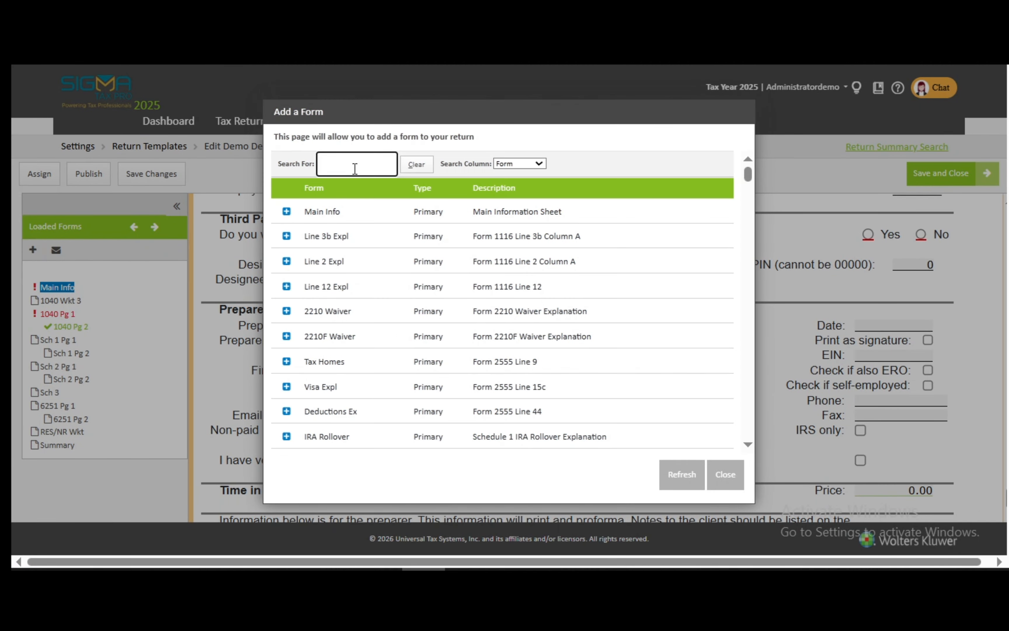
type("price")
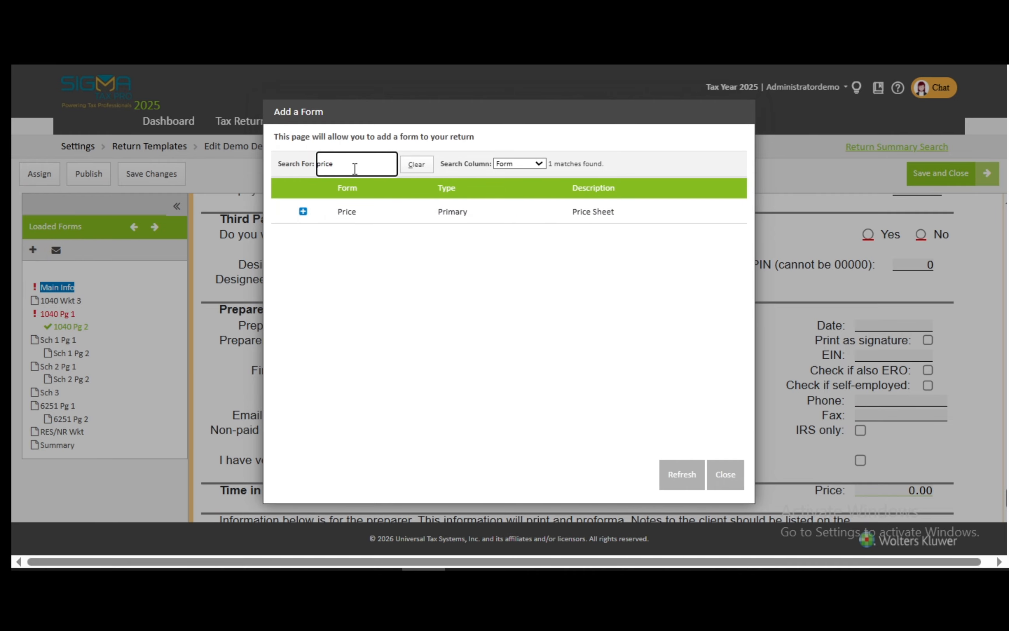
left_click(303, 212)
Review the Price Sheet from the per-form fees down to the total fees and payments, and save and close the template.
scroll(318, 229, "down", 4)
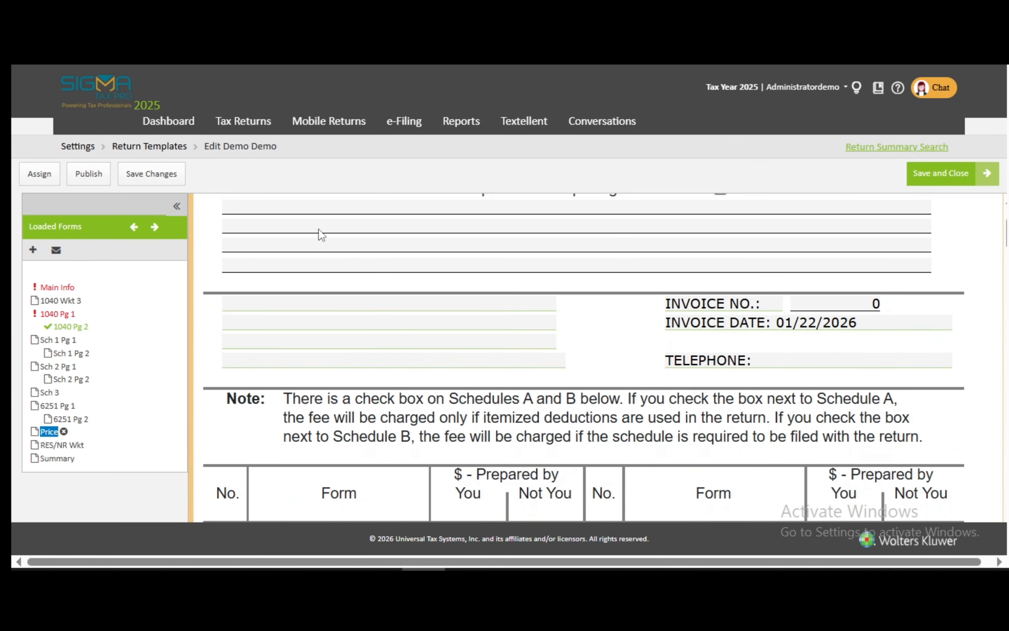
scroll(321, 233, "down", 5)
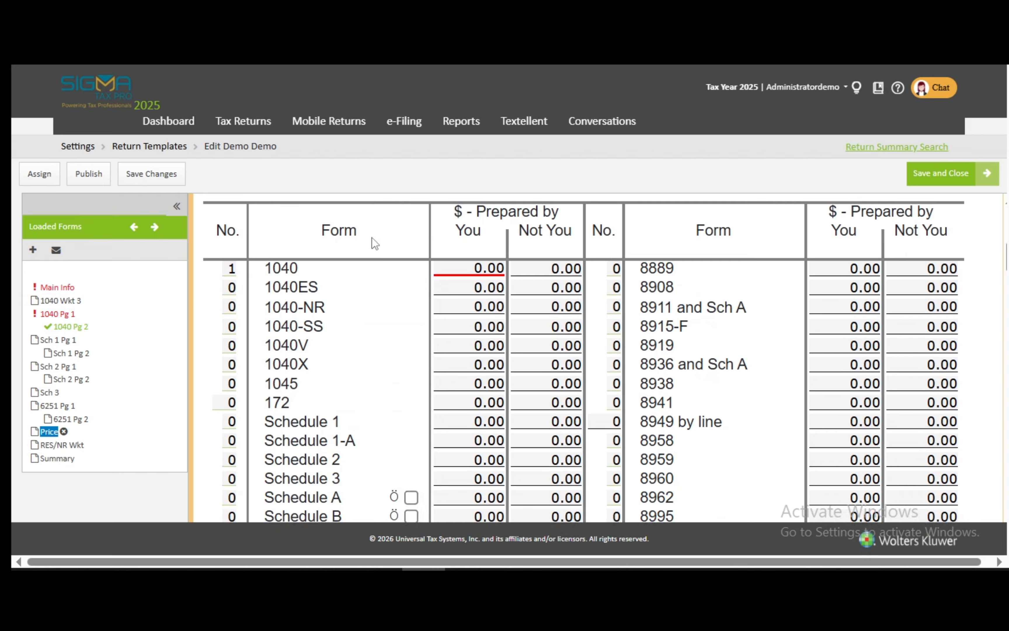
left_click(451, 269)
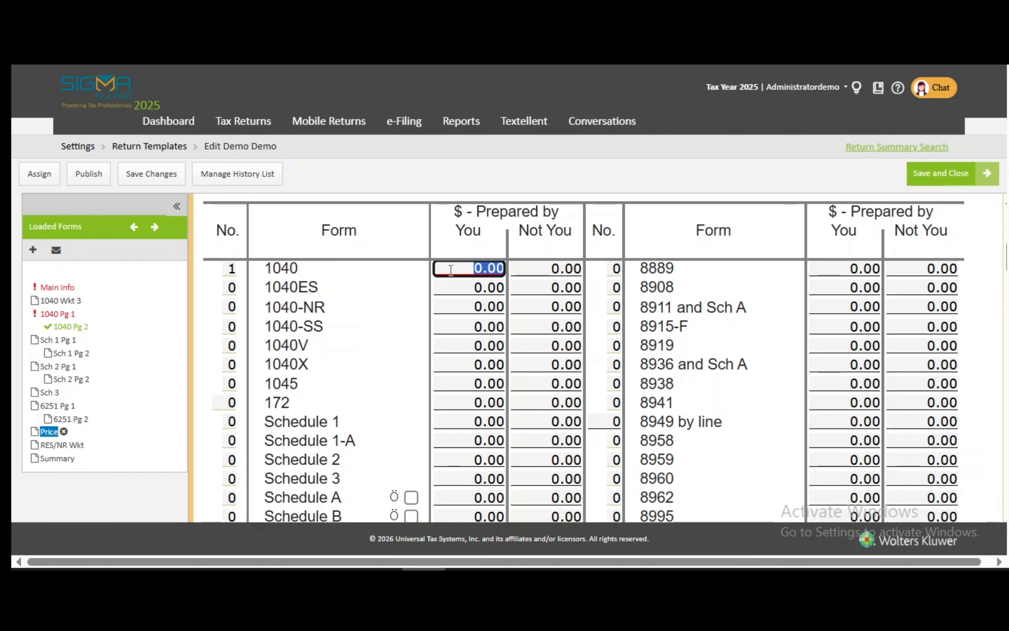
scroll(429, 278, "down", 15)
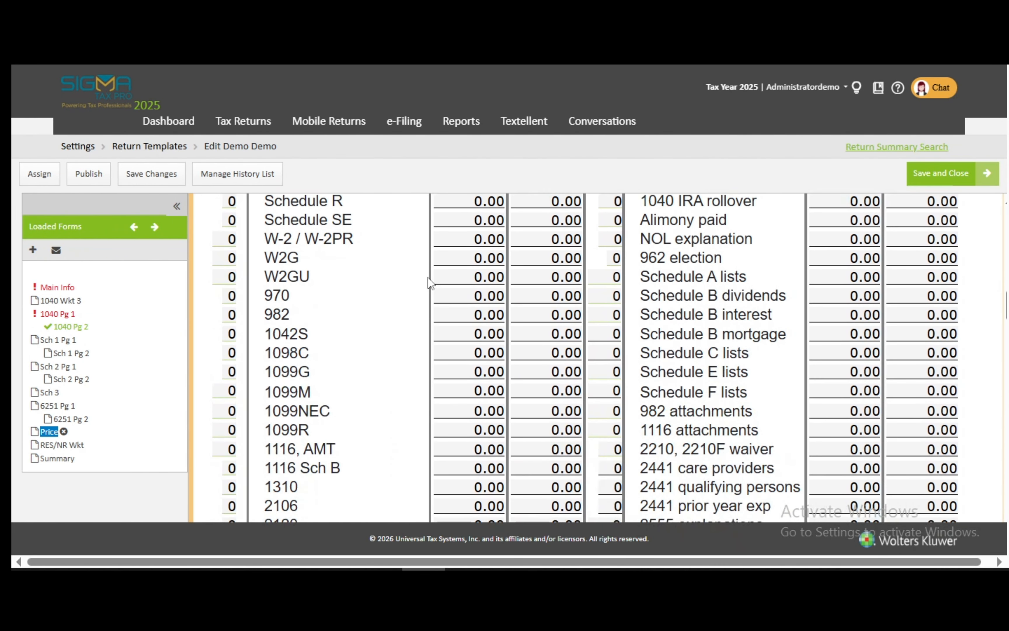
scroll(429, 277, "down", 20)
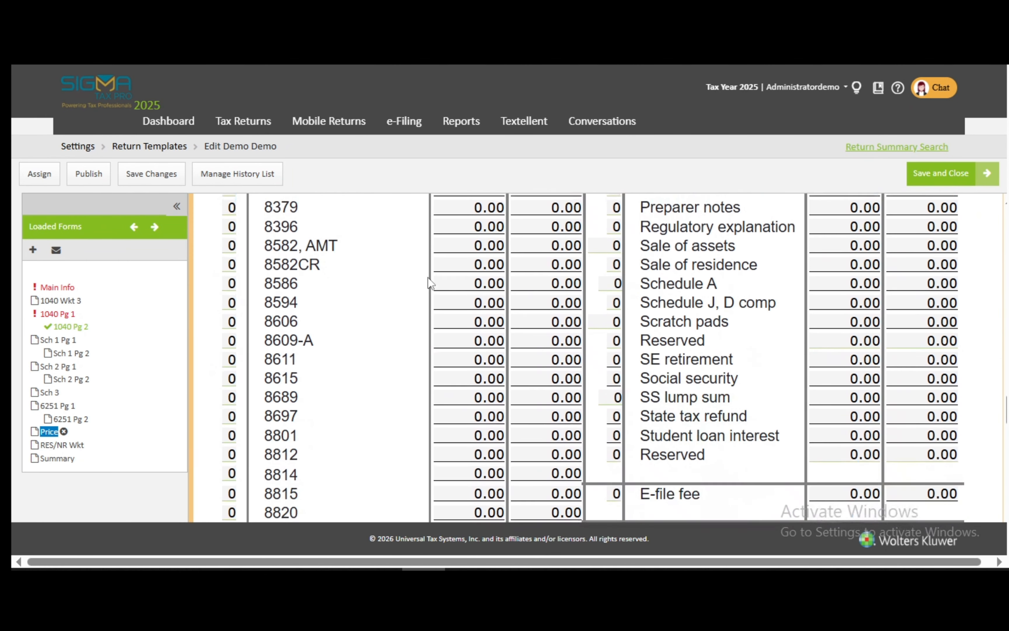
scroll(429, 277, "down", 3)
left_click(902, 386)
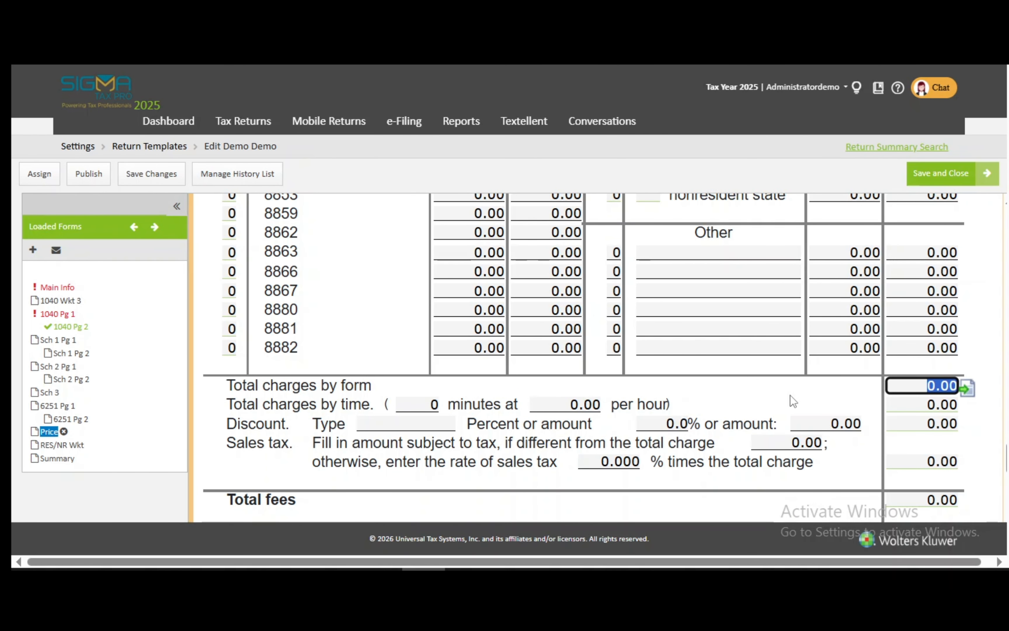
scroll(790, 395, "down", 3)
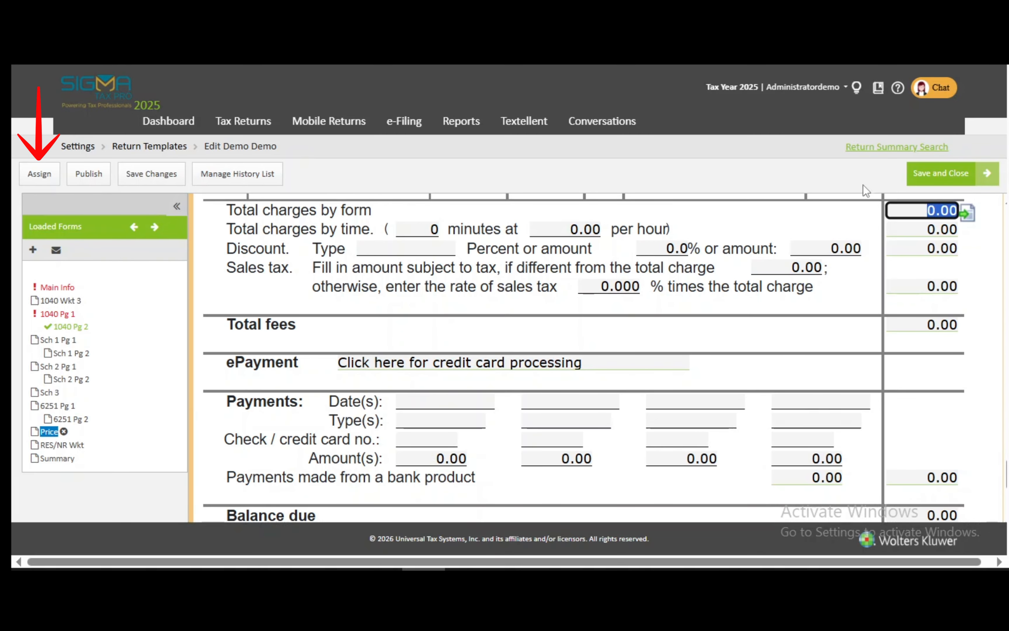
left_click(919, 182)
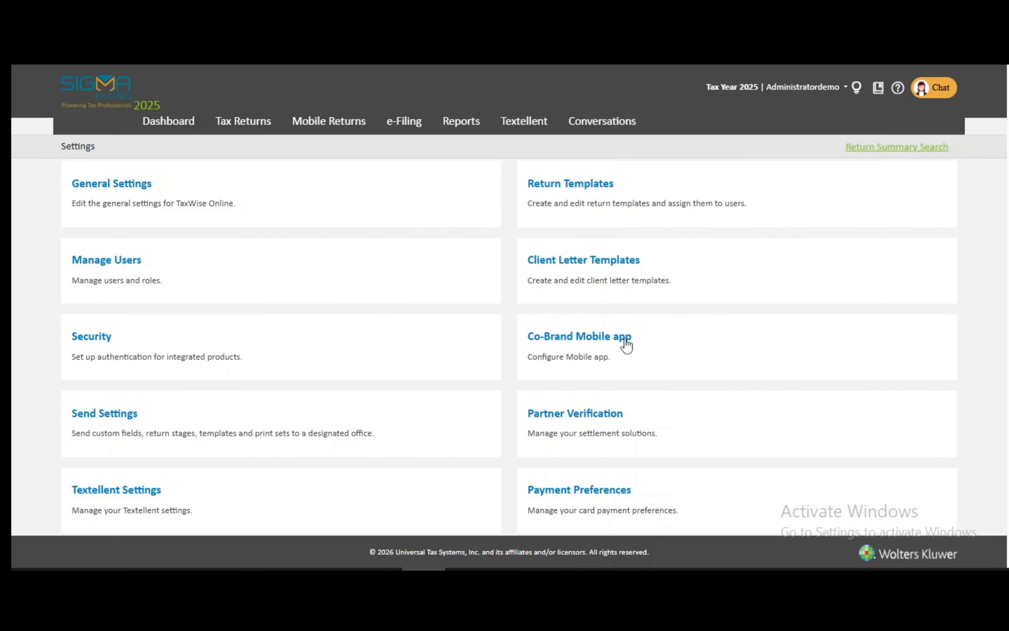
Open the Co-Brand Mobile app settings and enter DemoURL as the site name in the service bureau details.
left_click(626, 338)
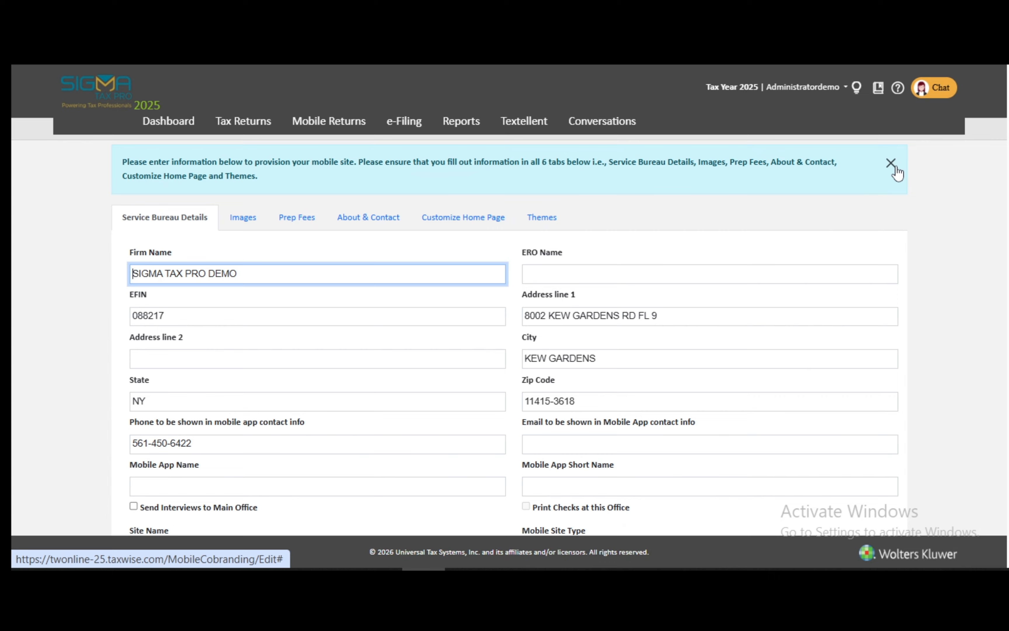
scroll(1005, 183, "down", 2)
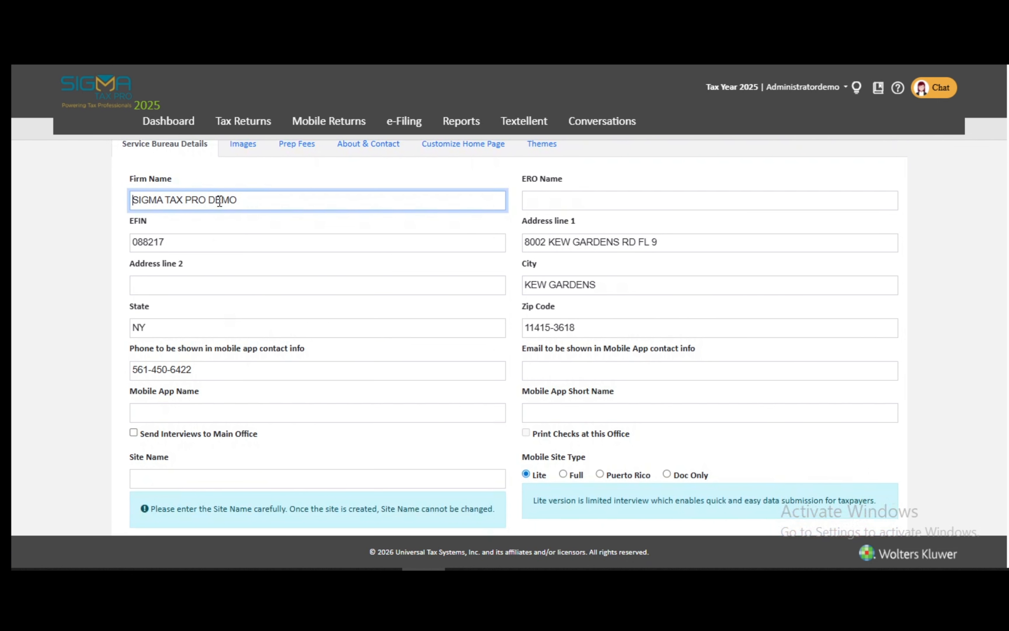
left_click(584, 202)
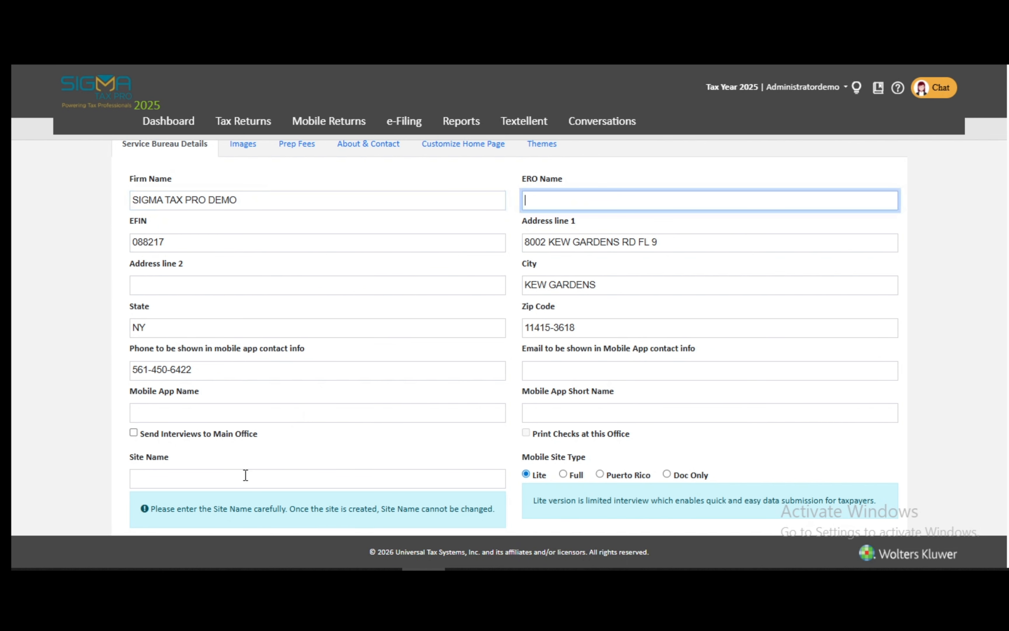
scroll(246, 473, "down", 1)
scroll(245, 475, "down", 1)
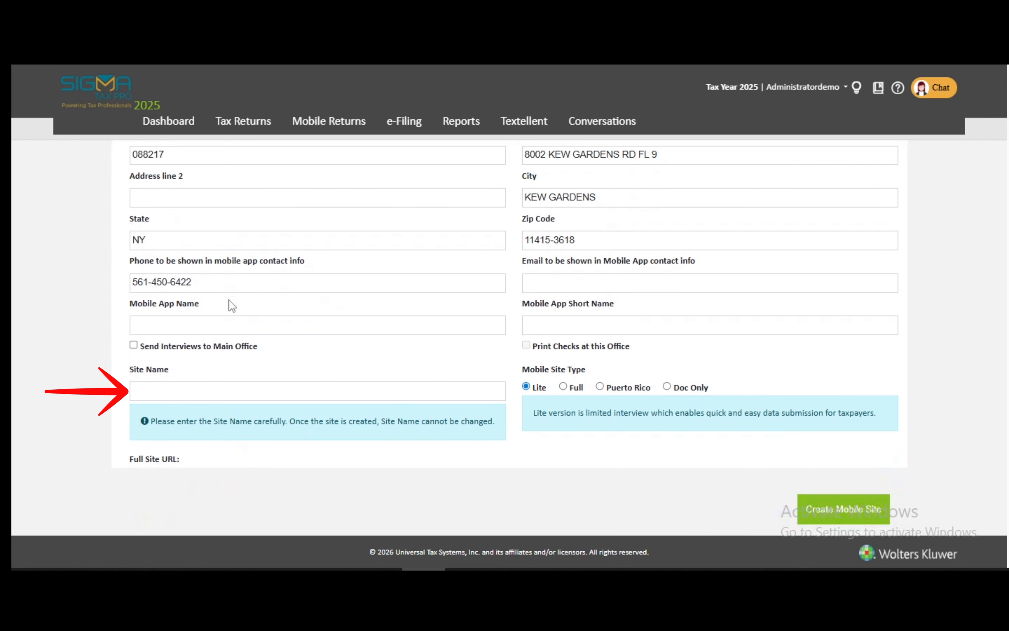
left_click(236, 391)
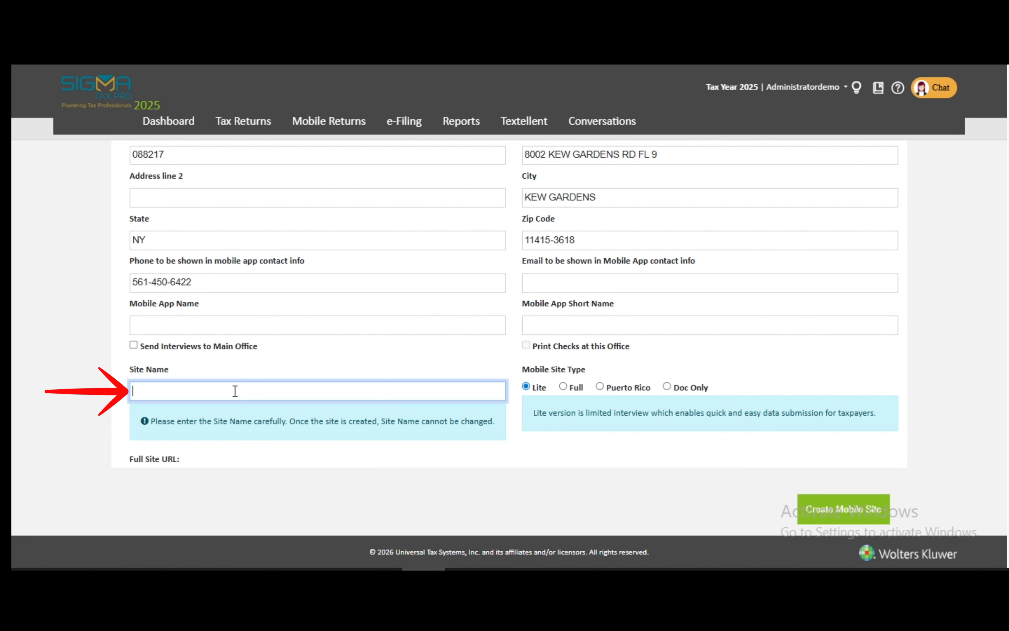
type("Demo")
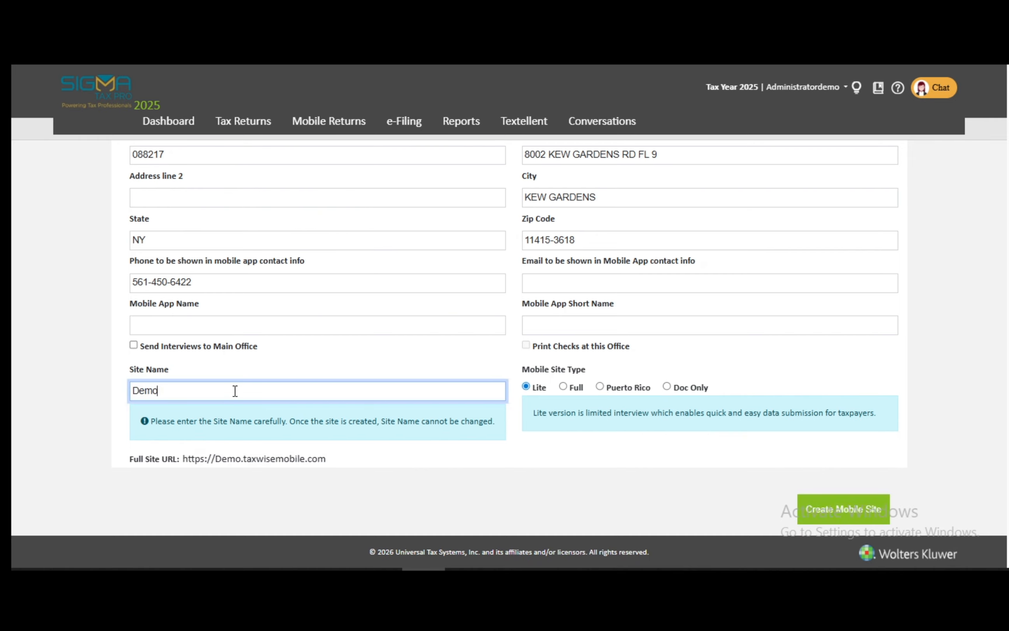
type("URL")
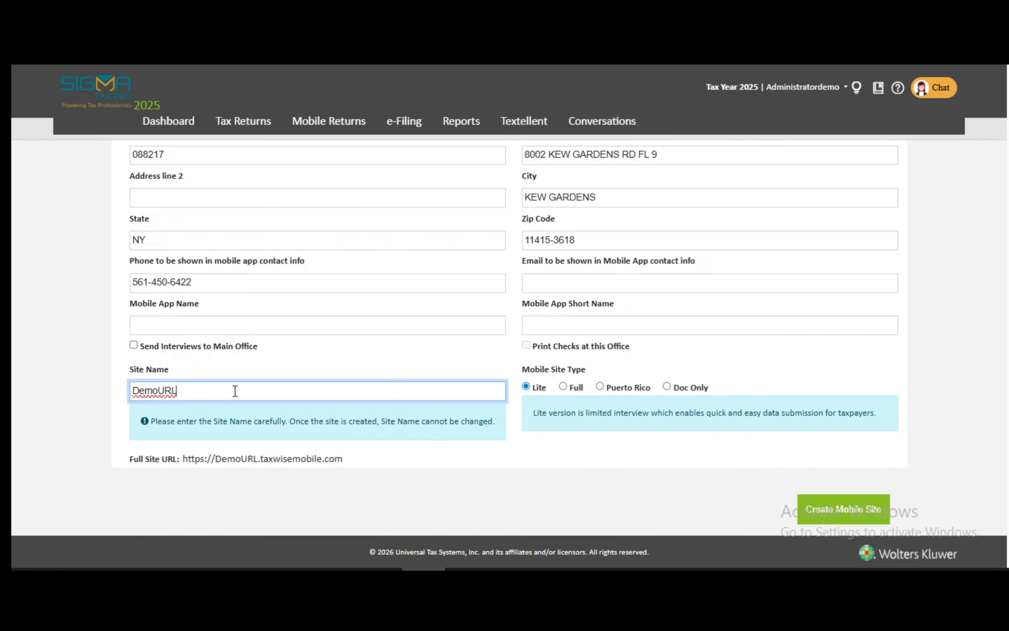
Review the mobile site's Images, Prep Fees, About & Contact and Customize Home Page settings, including the home page layout guide.
scroll(235, 391, "up", 3)
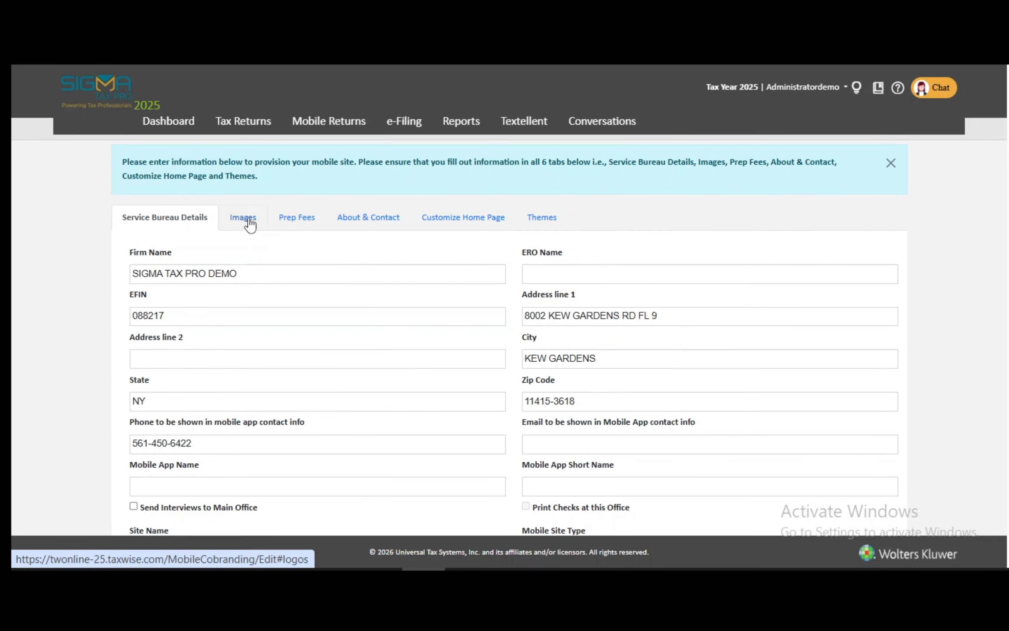
left_click(247, 223)
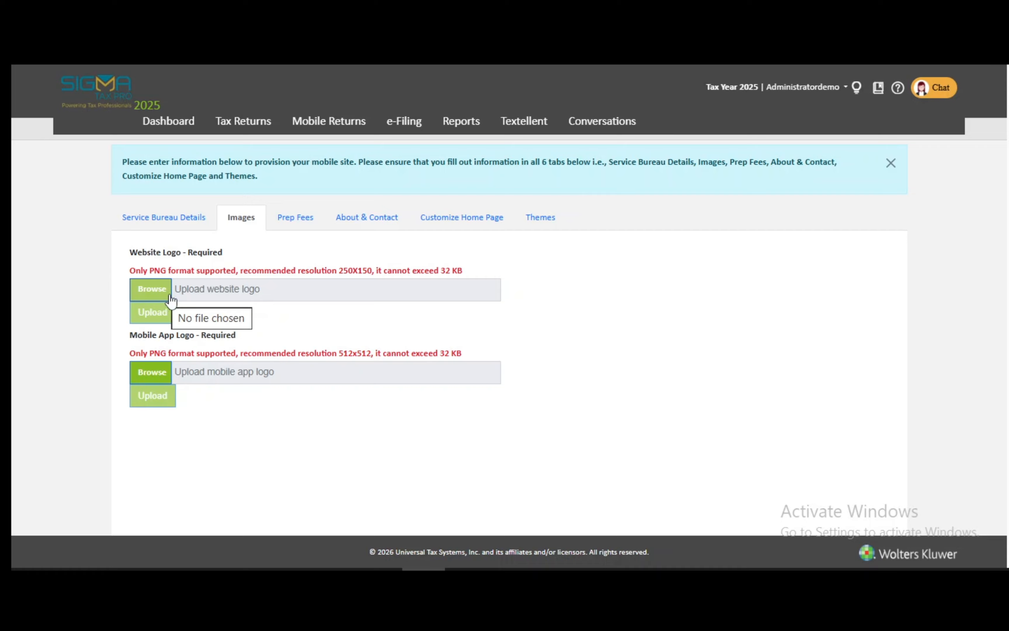
left_click(295, 225)
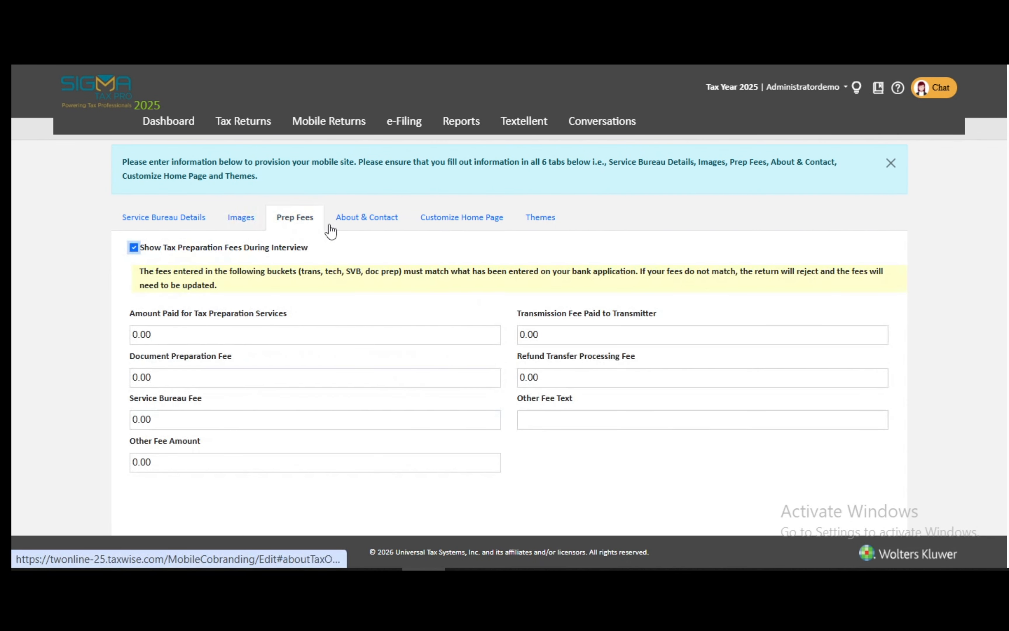
left_click(353, 231)
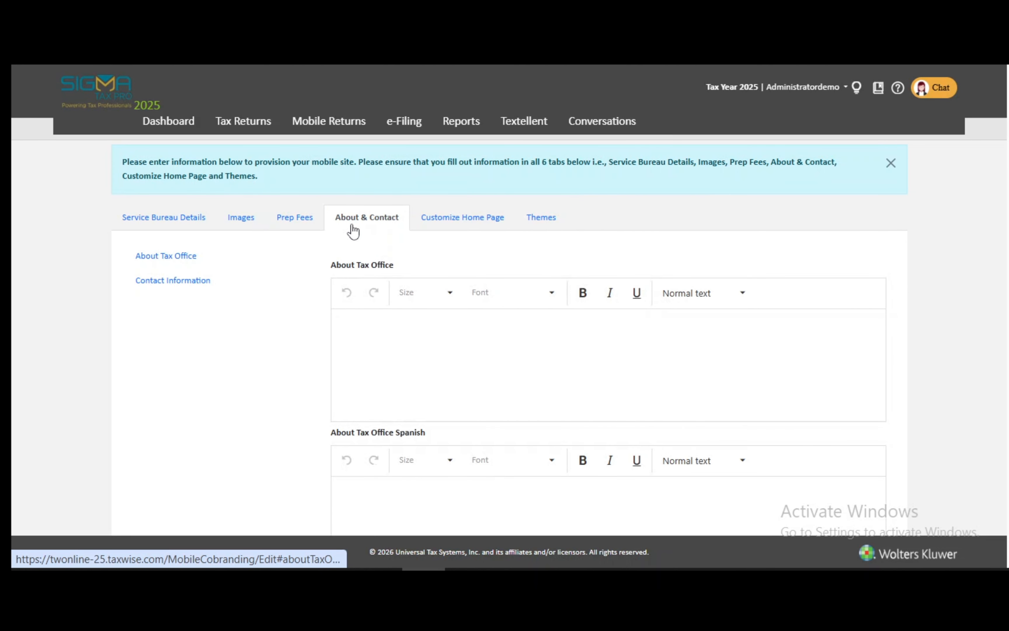
left_click(461, 234)
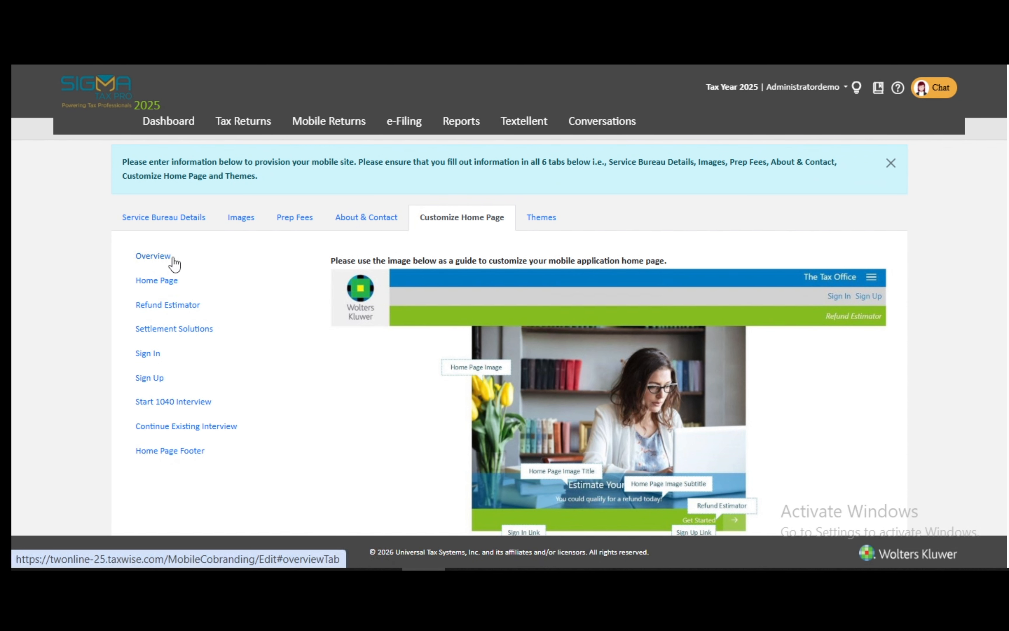
scroll(348, 408, "down", 2)
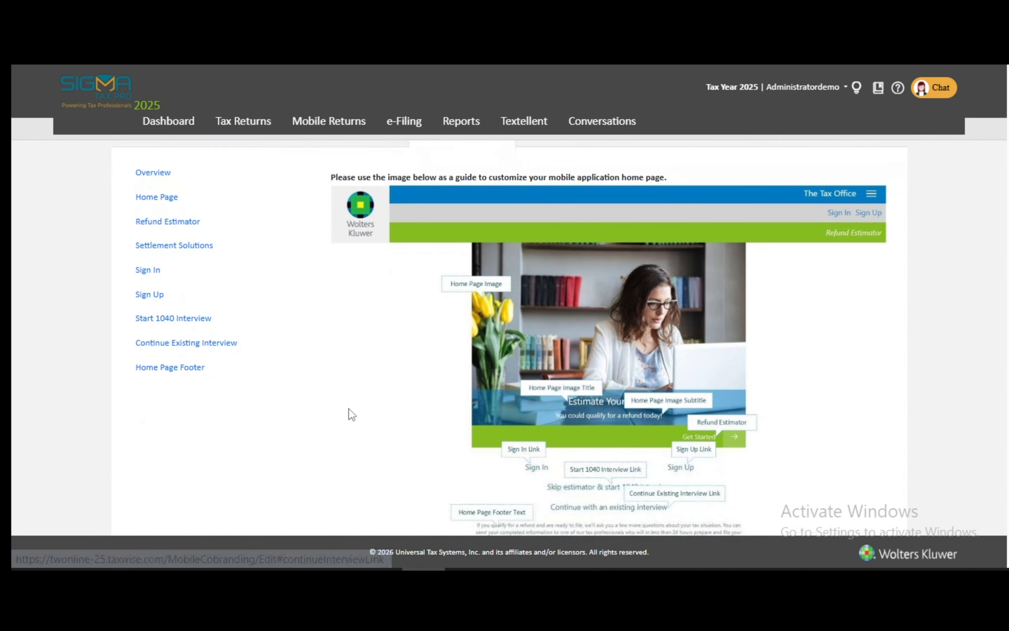